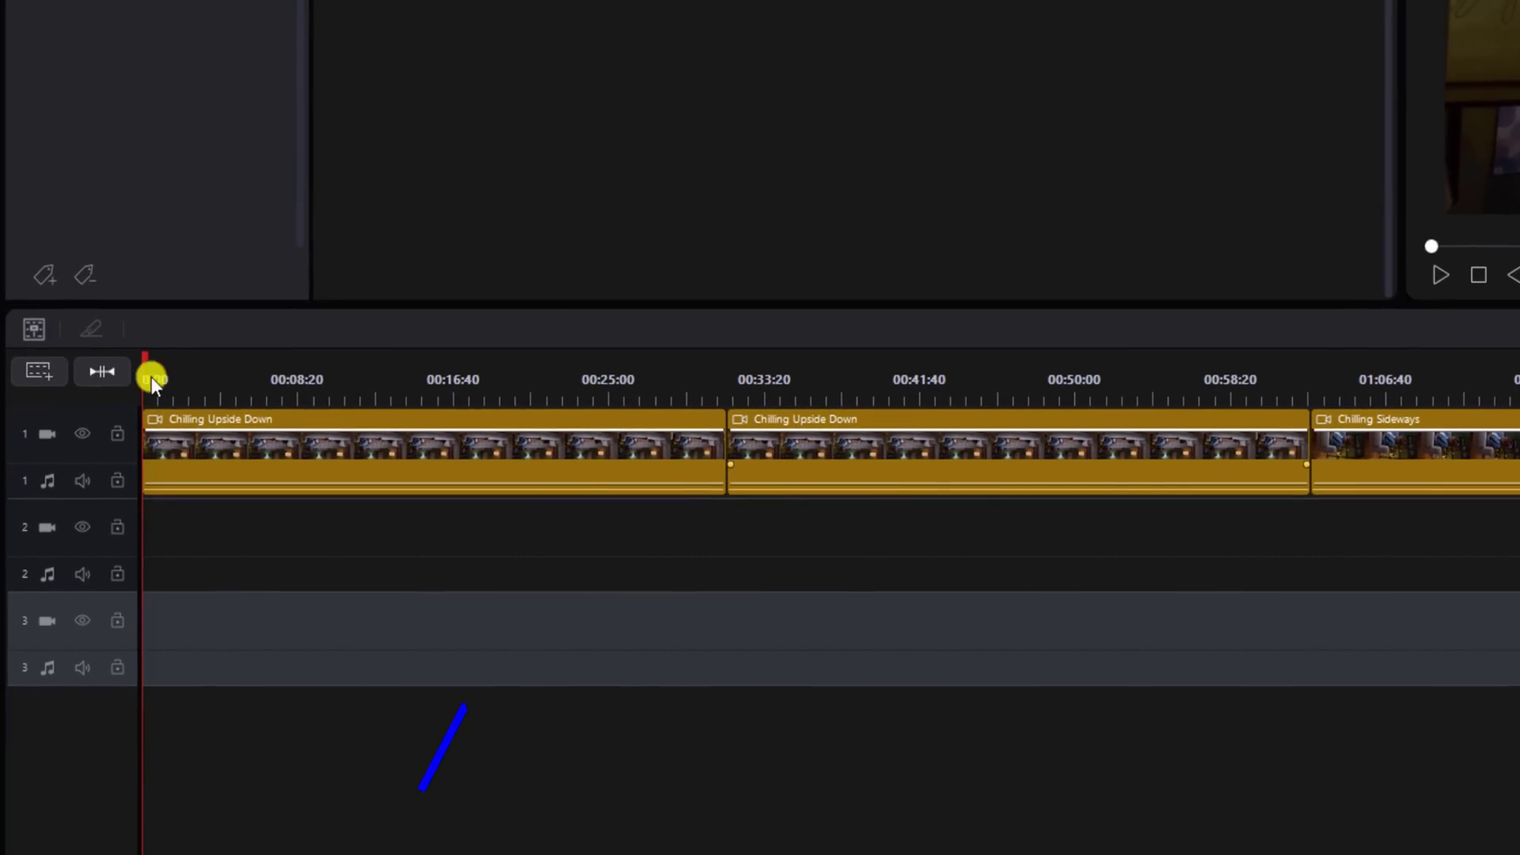
Step: Select the first Chilling Upside Down clip and drag its preview rotate node until it is upright
click(454, 453)
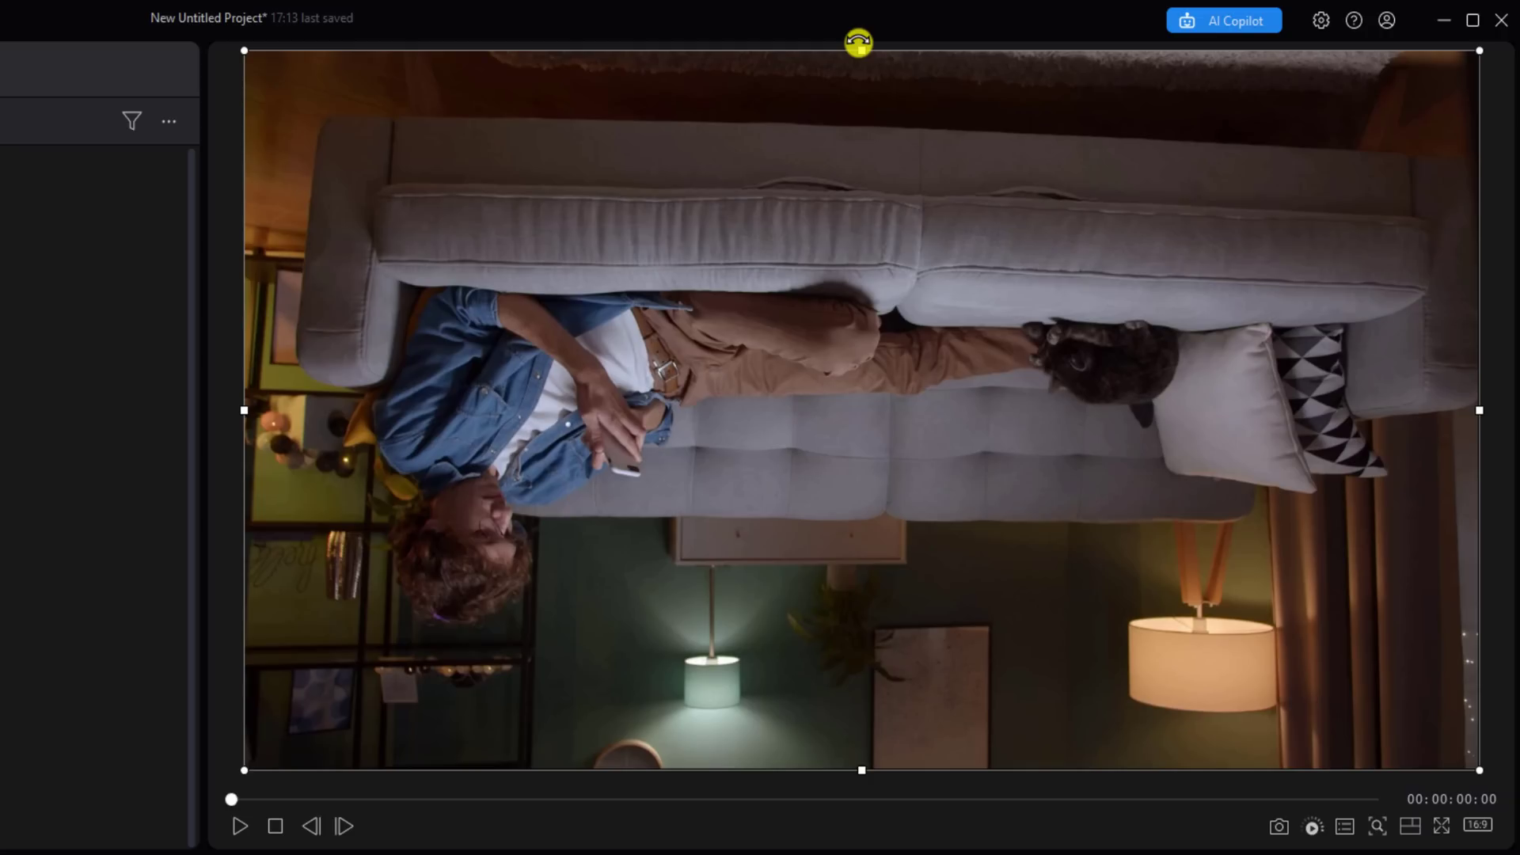
drag(858, 41, 856, 587)
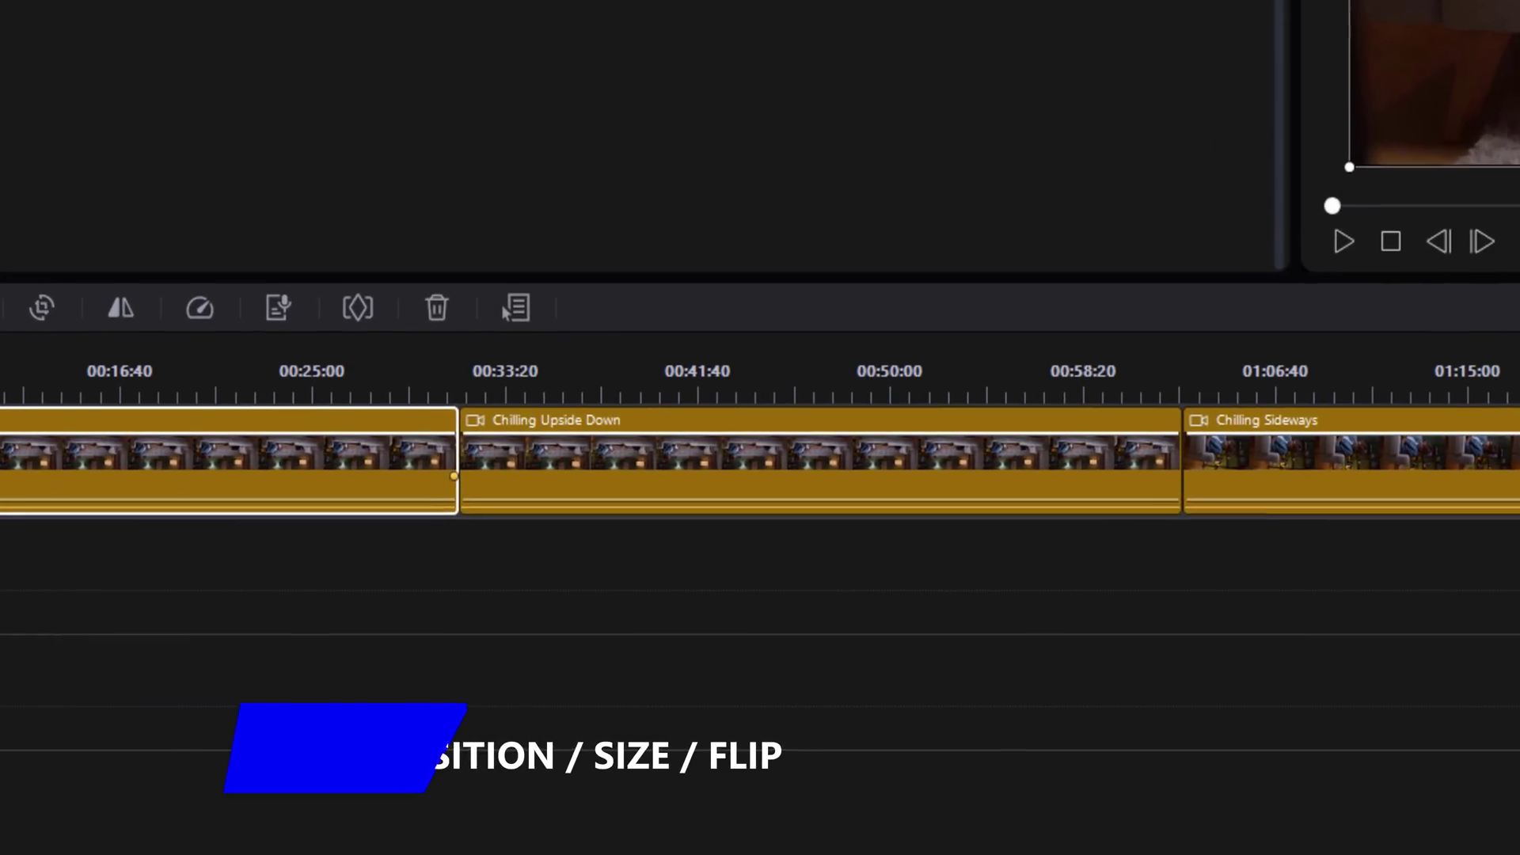
Step: Bring up the Edit tools for the second Chilling Upside Down clip and nudge its picture clockwise
click(815, 457)
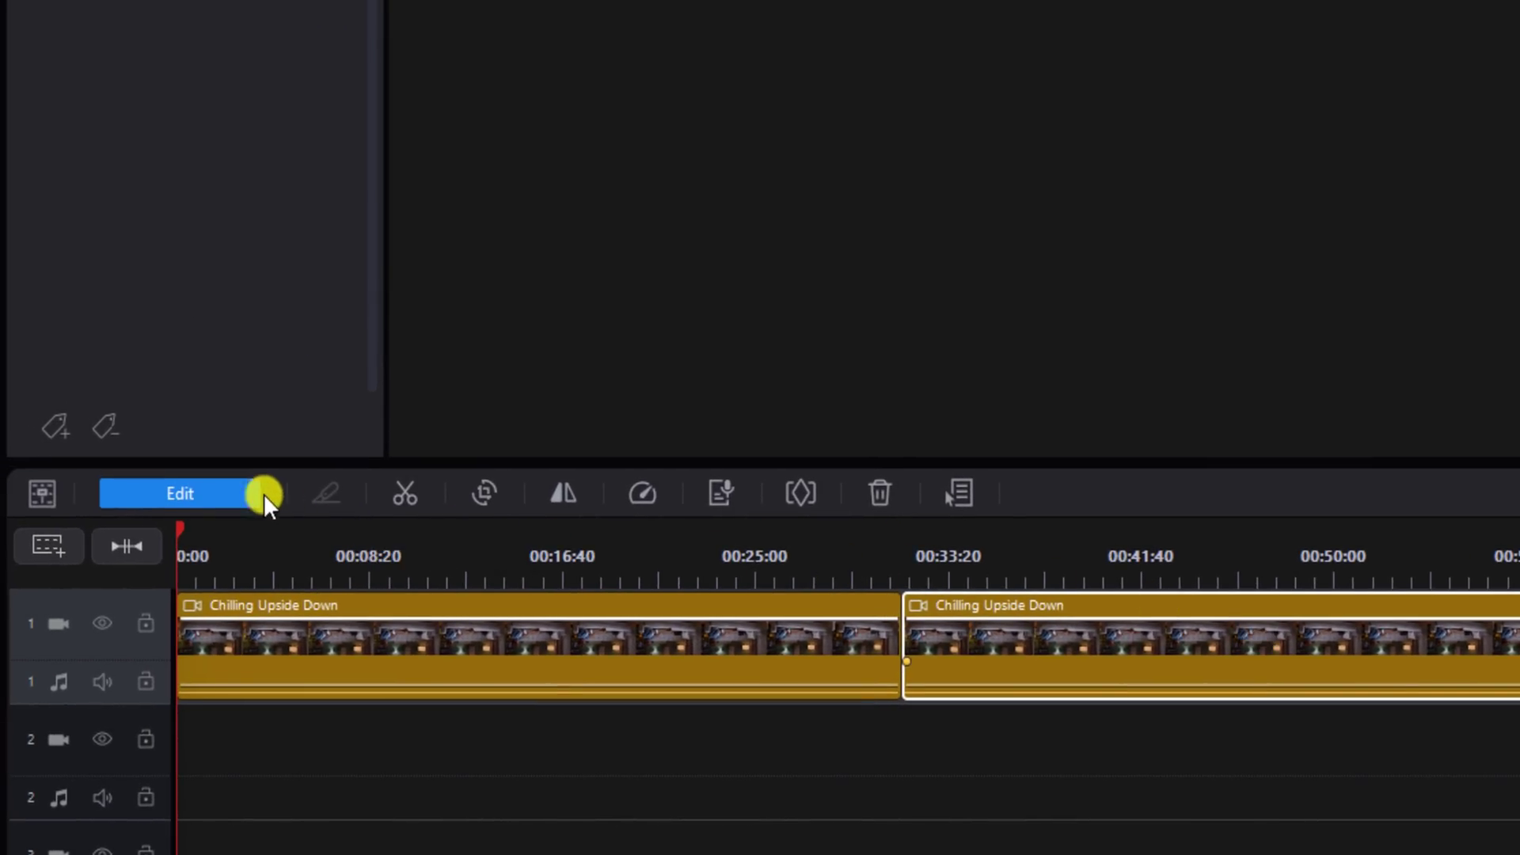
click(248, 489)
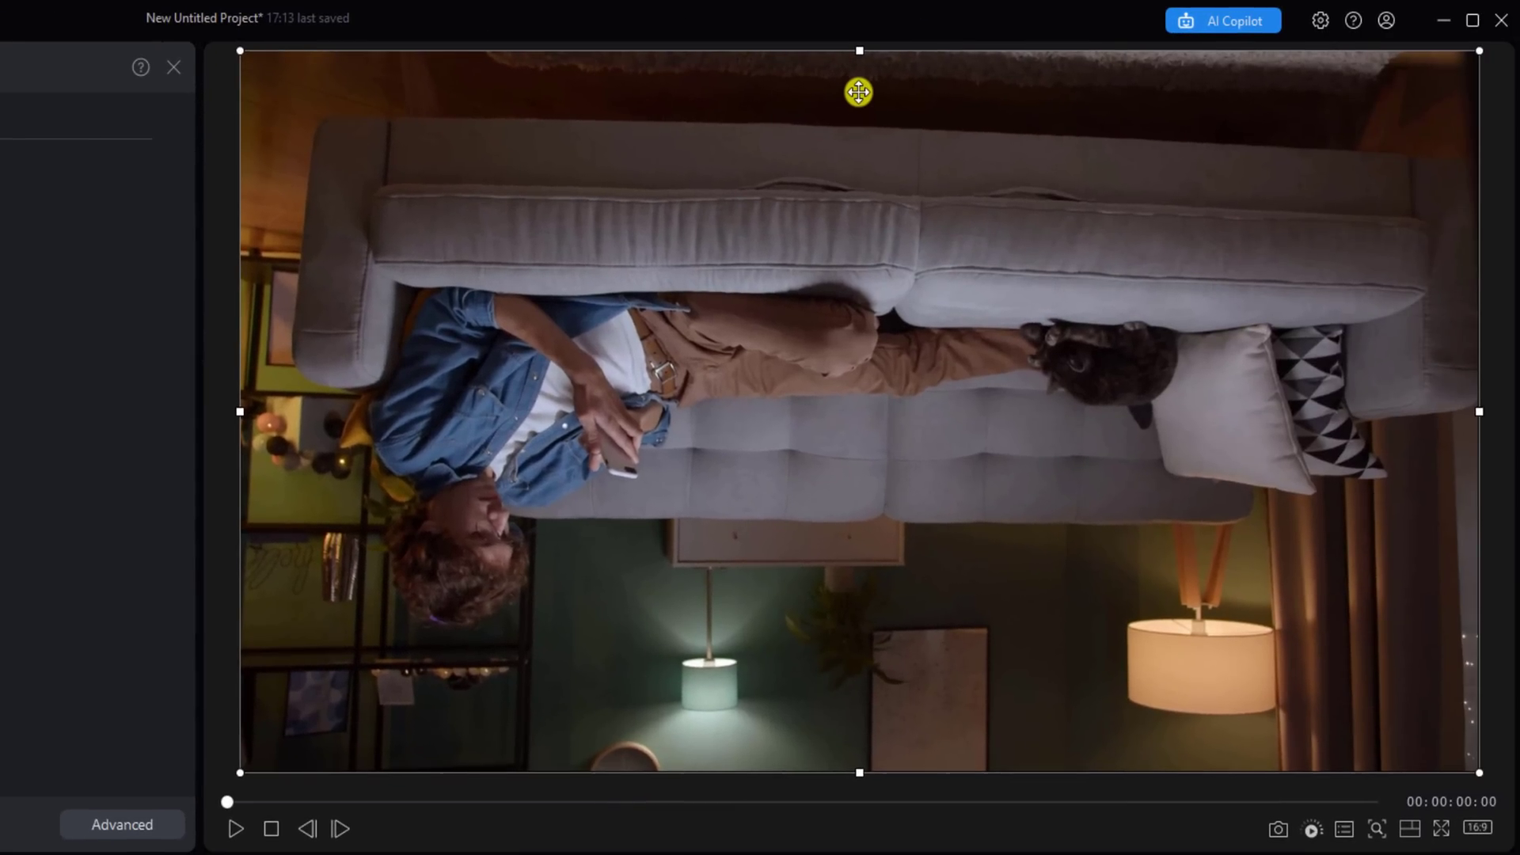
mouse_move(860, 43)
mouse_down()
mouse_move(988, 58)
mouse_move(876, 54)
mouse_up()
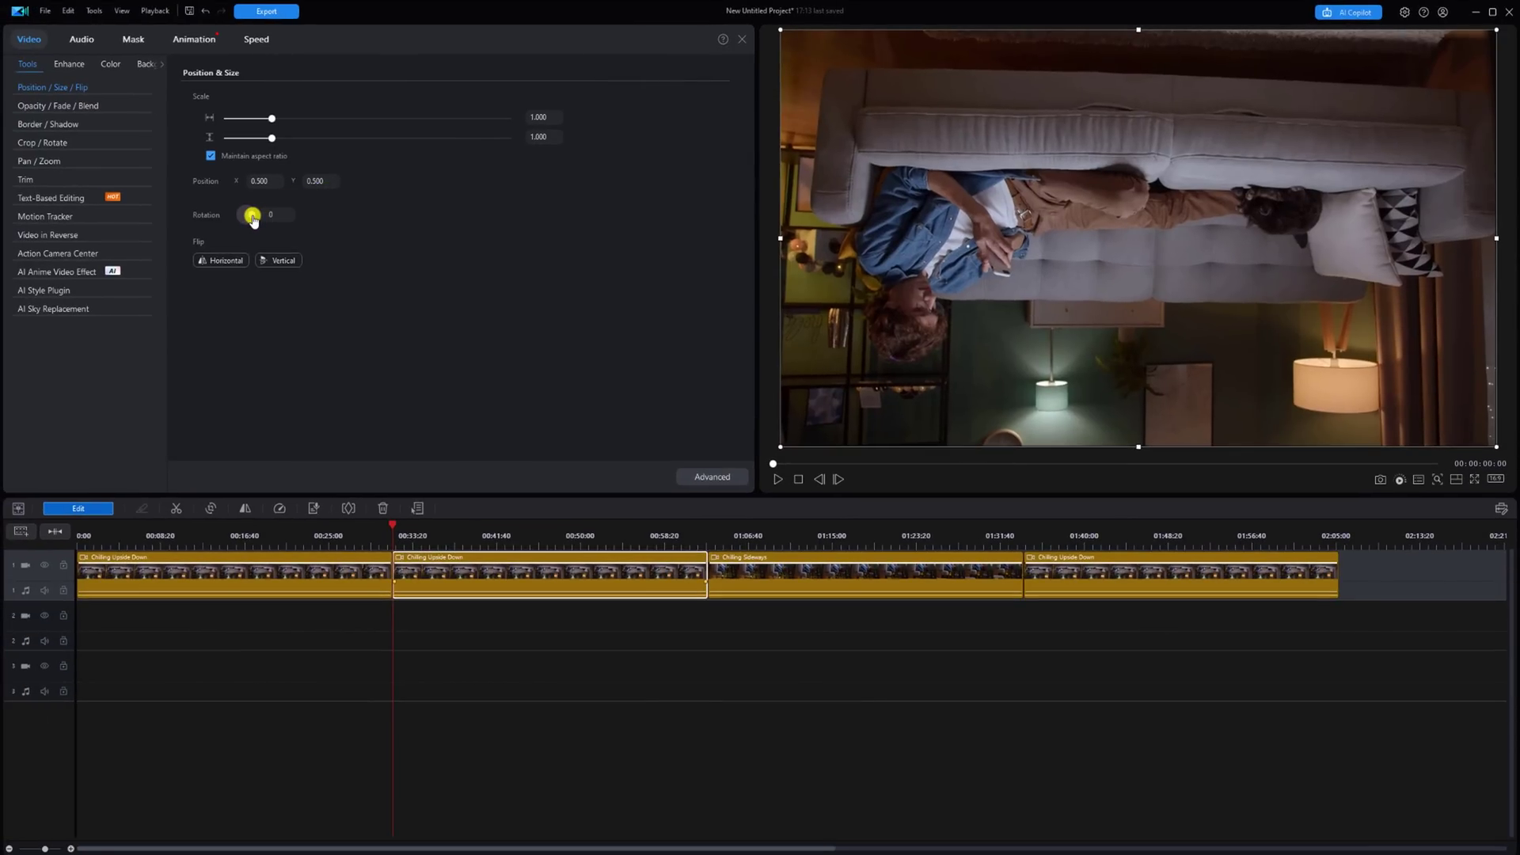
Step: Turn the second clip's Rotation dial, then enter 180 and finally 360 degrees
drag(253, 220, 244, 221)
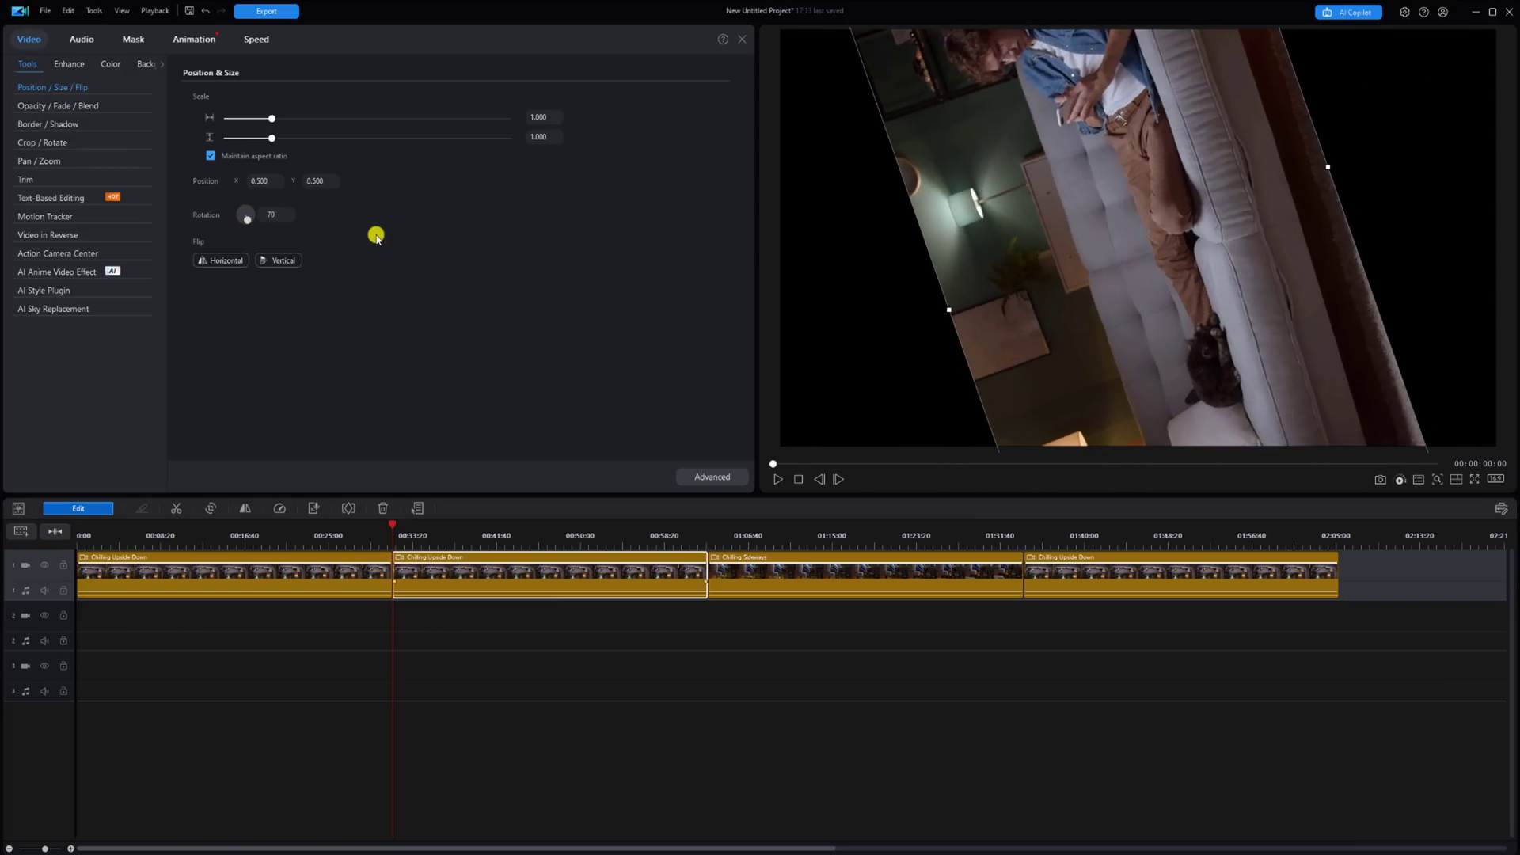
click(280, 214)
text(180)
key(Return)
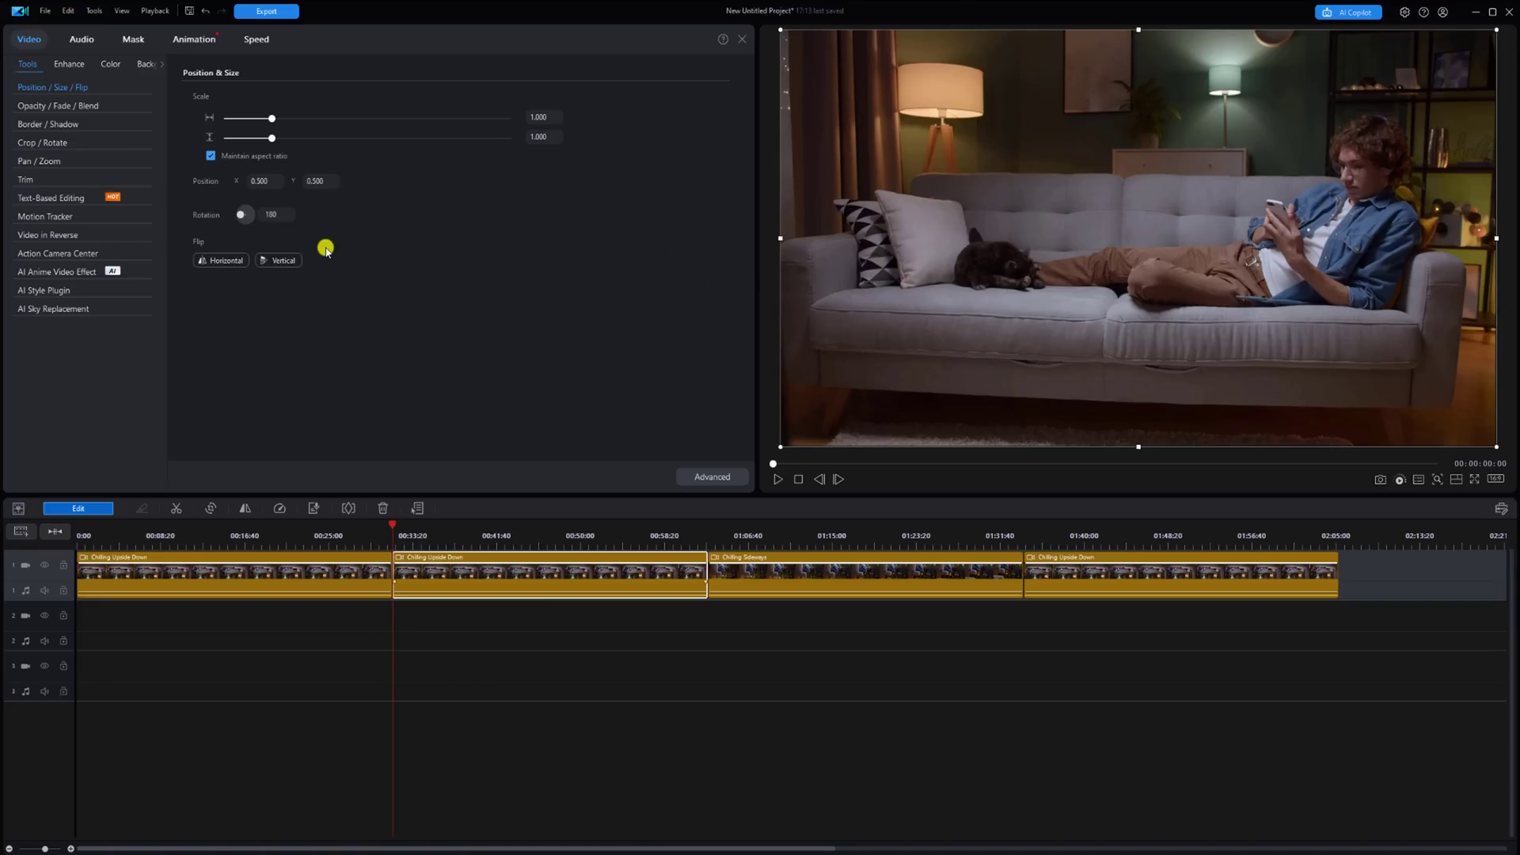
click(276, 215)
text(360)
key(Return)
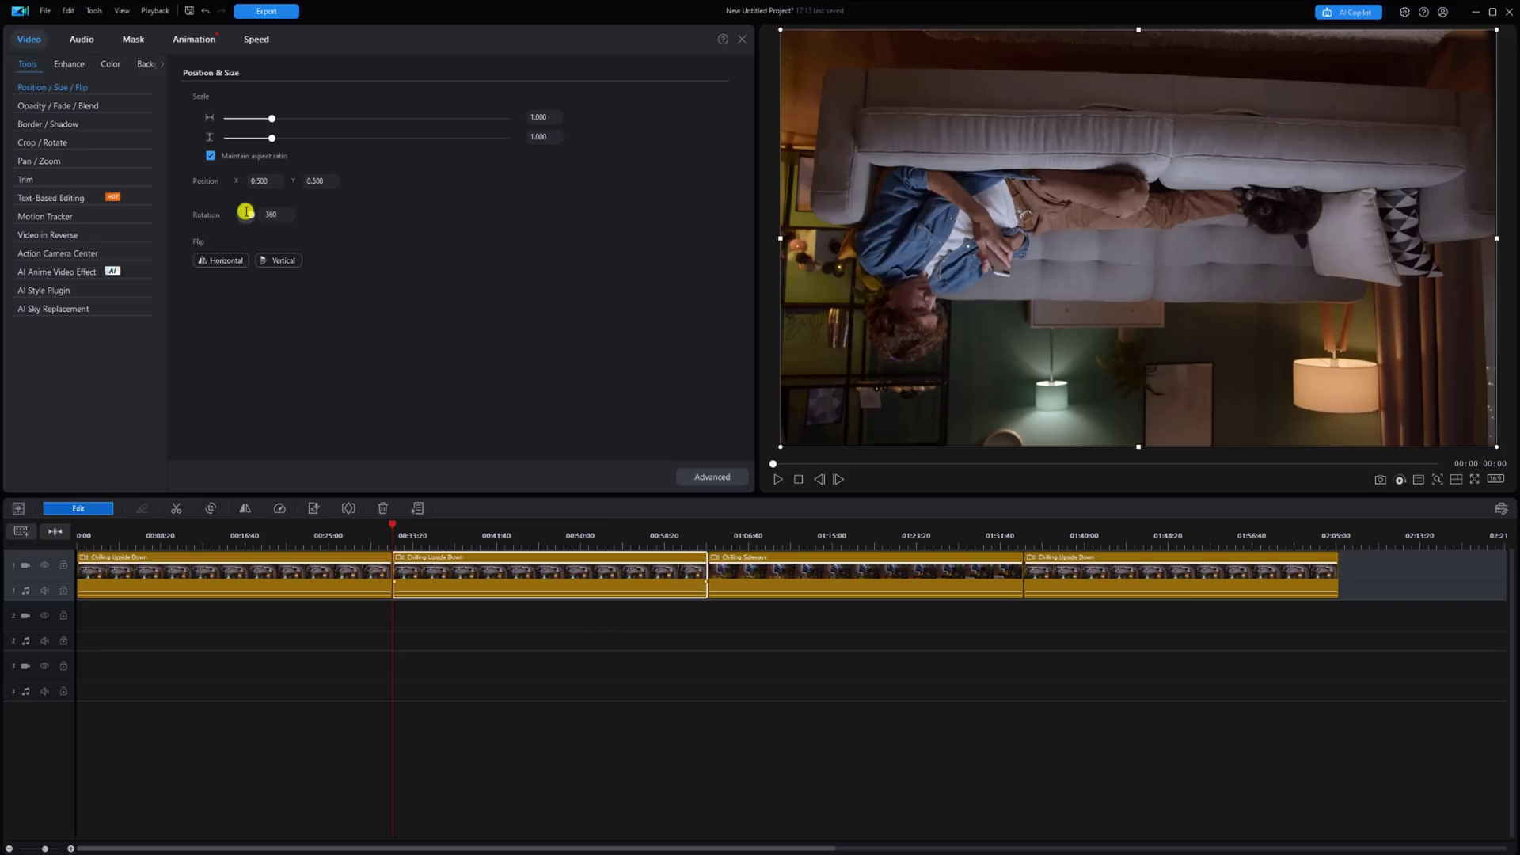
Step: Flip the second clip vertically, toggle Horizontal flip on and back off, and close the panel
click(286, 262)
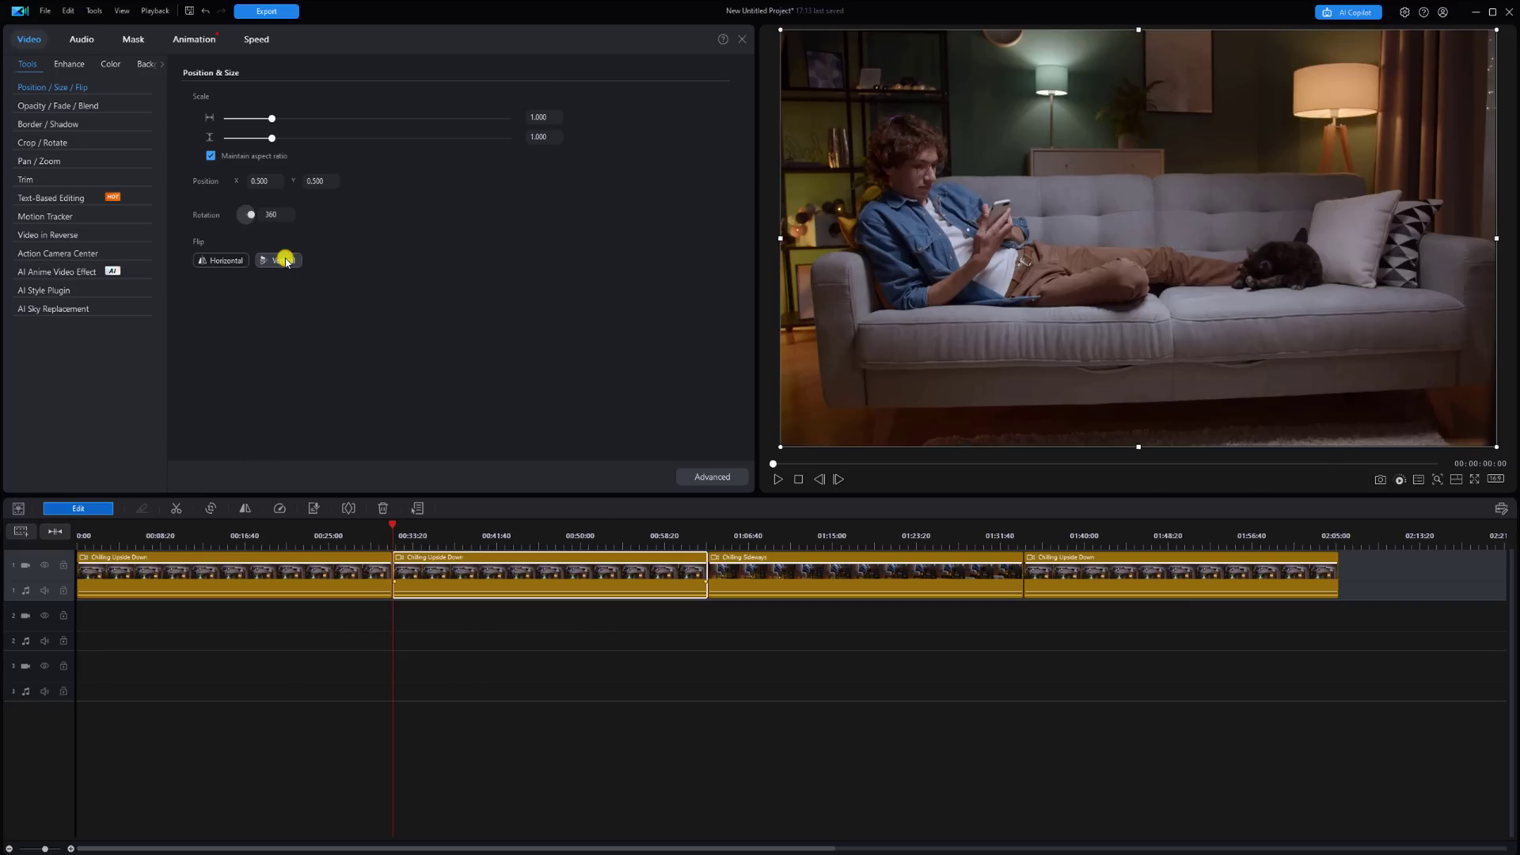
click(220, 264)
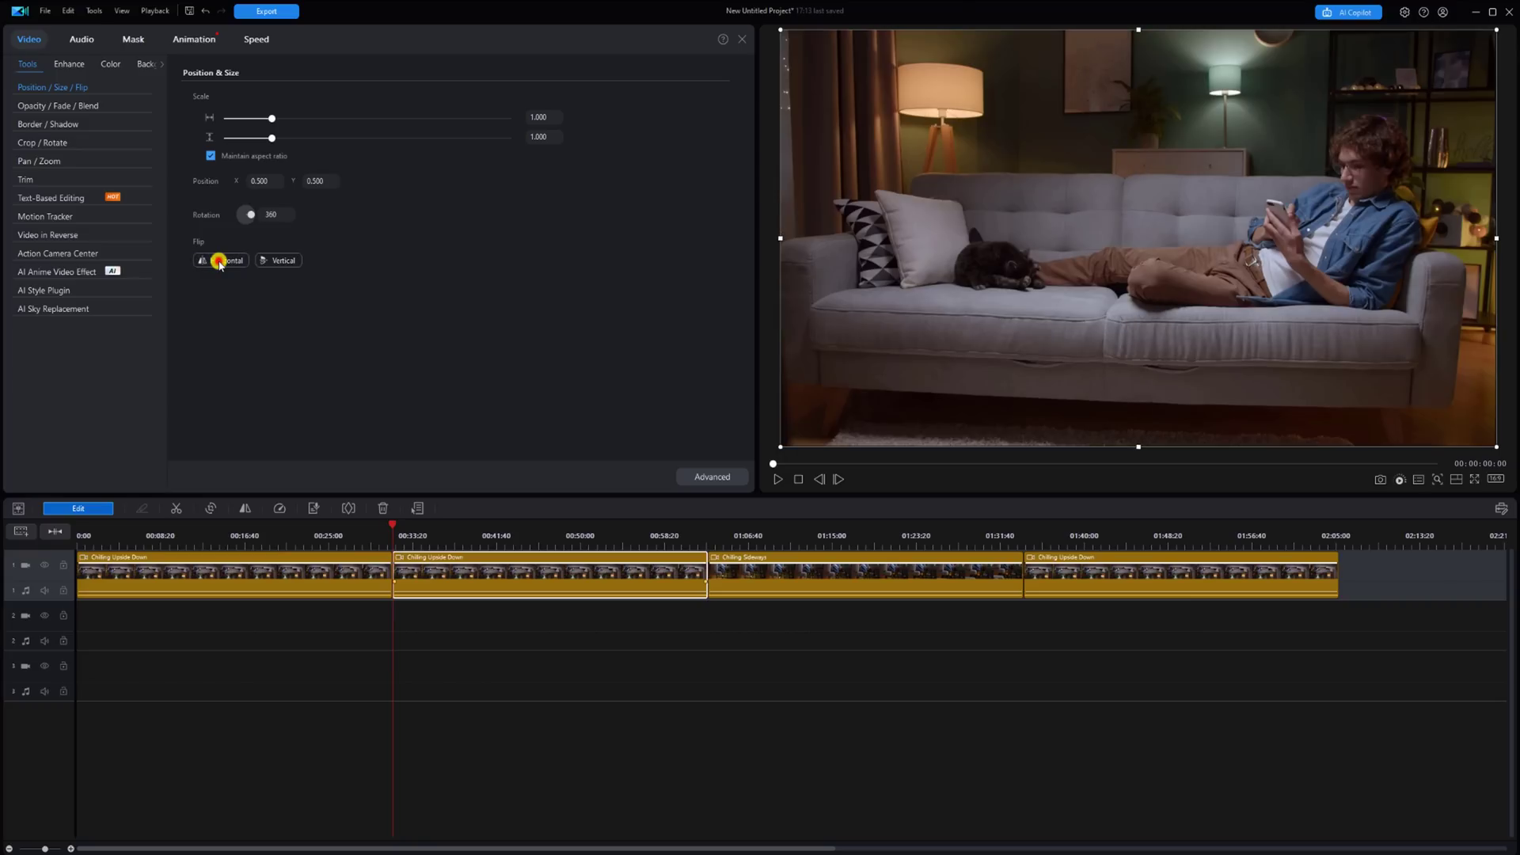
click(219, 263)
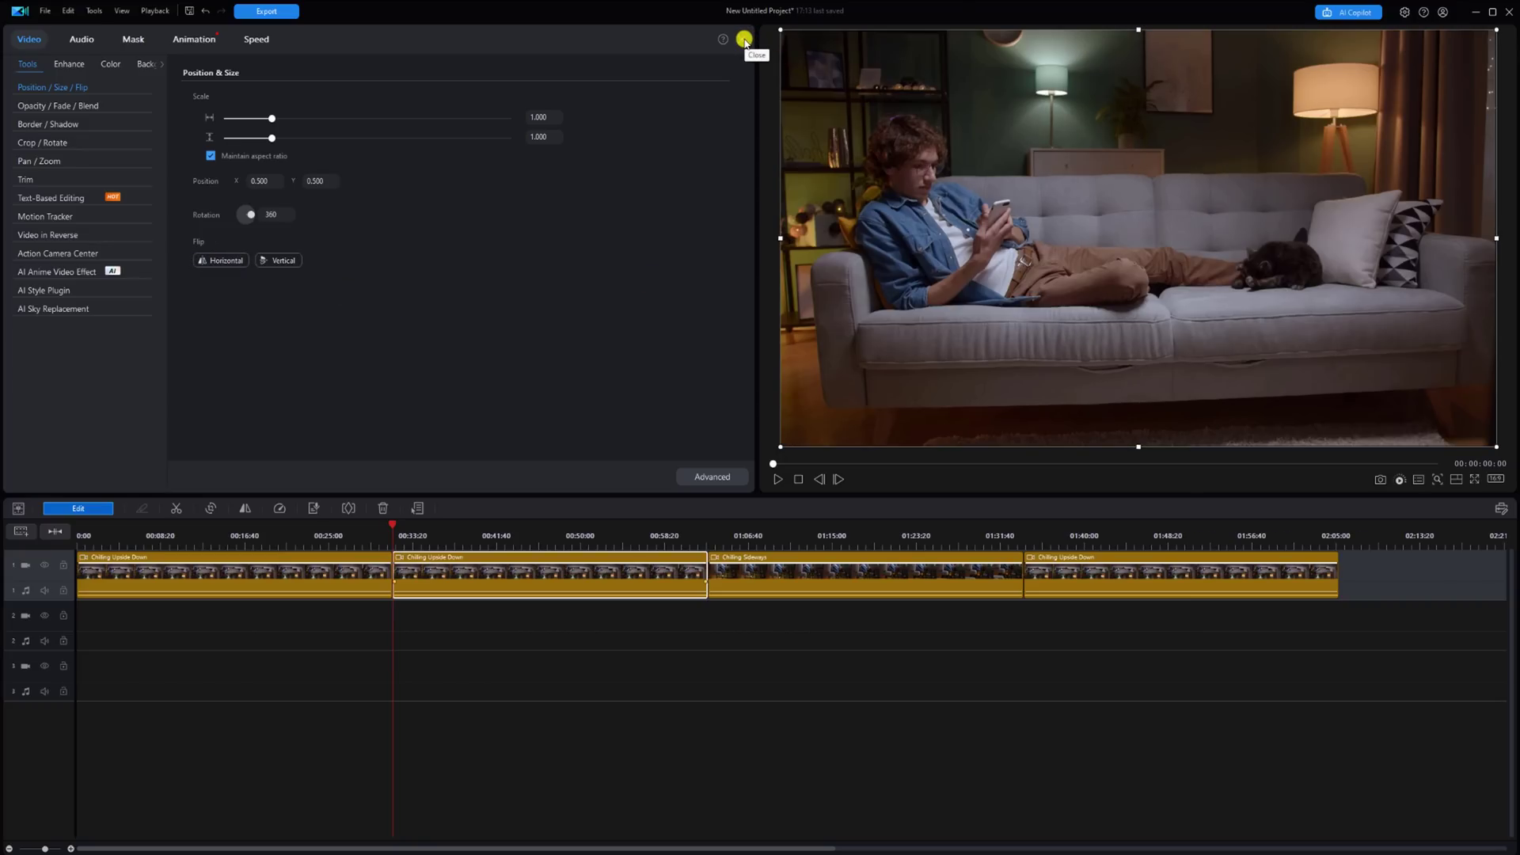
click(744, 40)
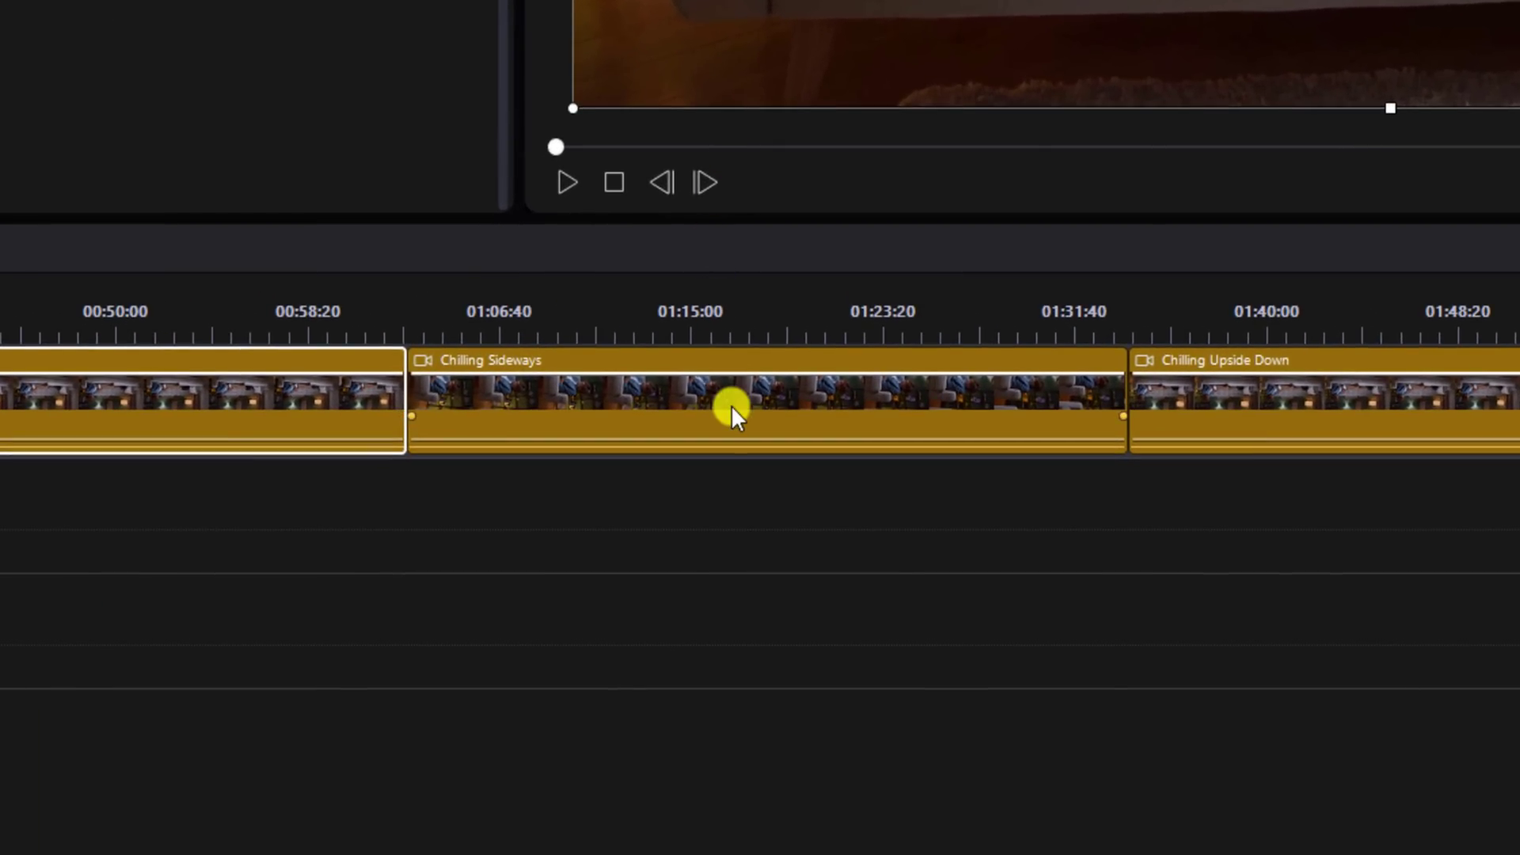
Step: Select the Chilling Sideways clip and choose Pan / Zoom from its Edit tools
click(743, 391)
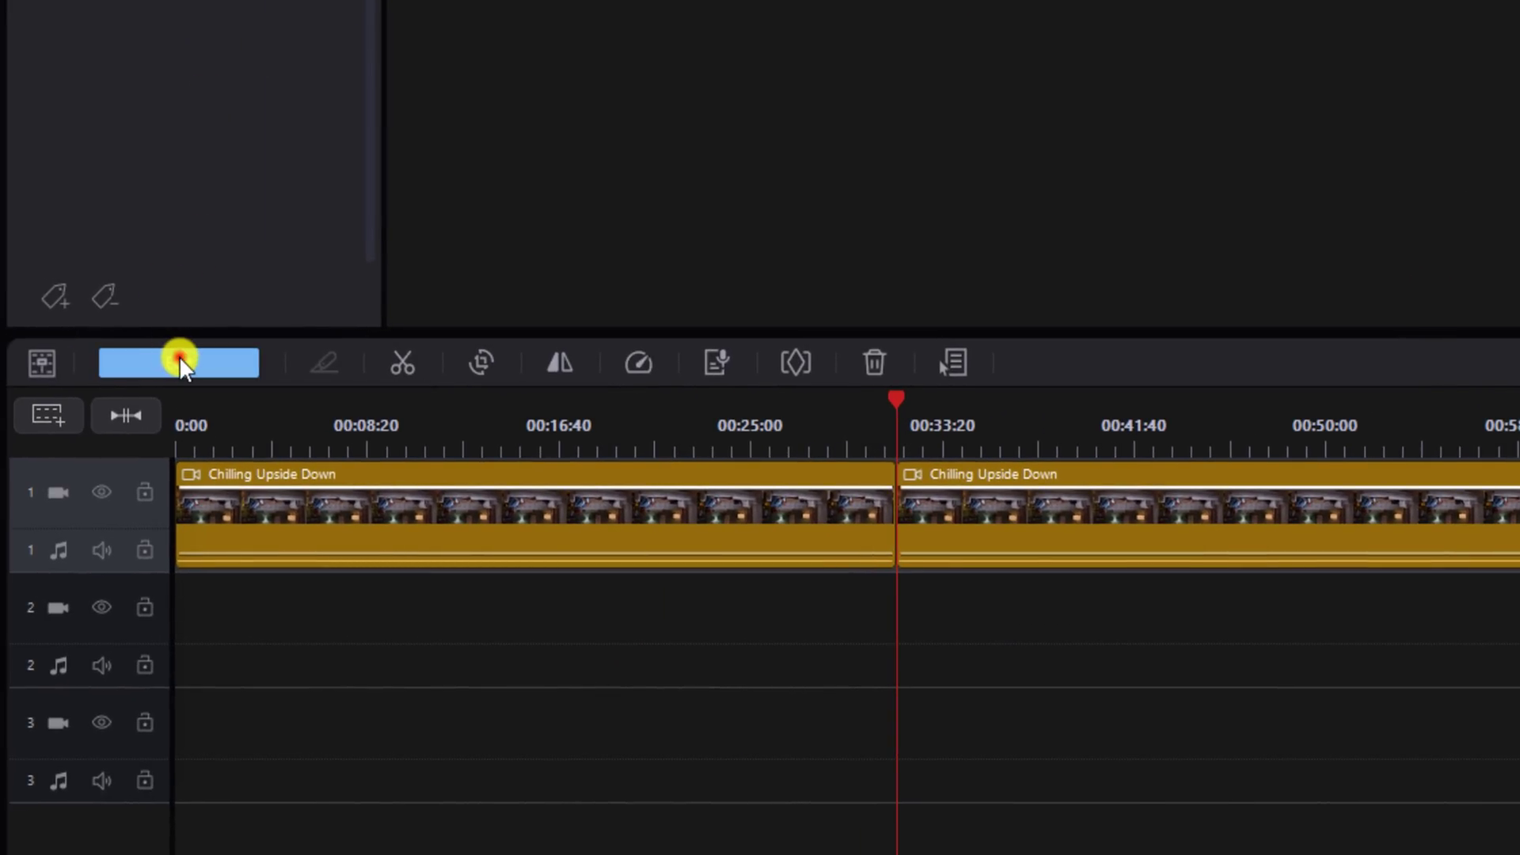
click(179, 361)
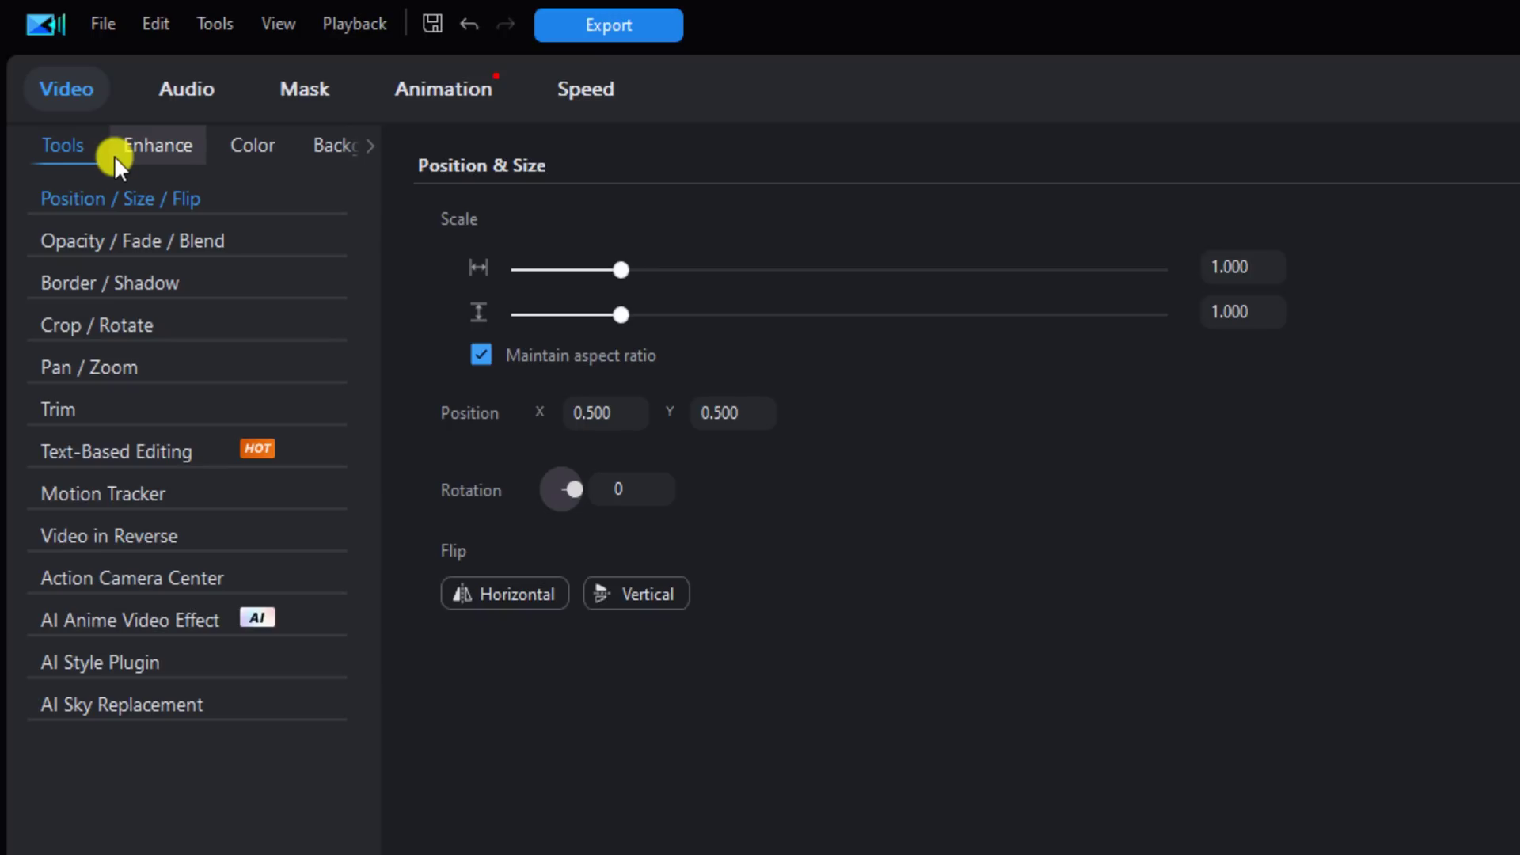
click(124, 370)
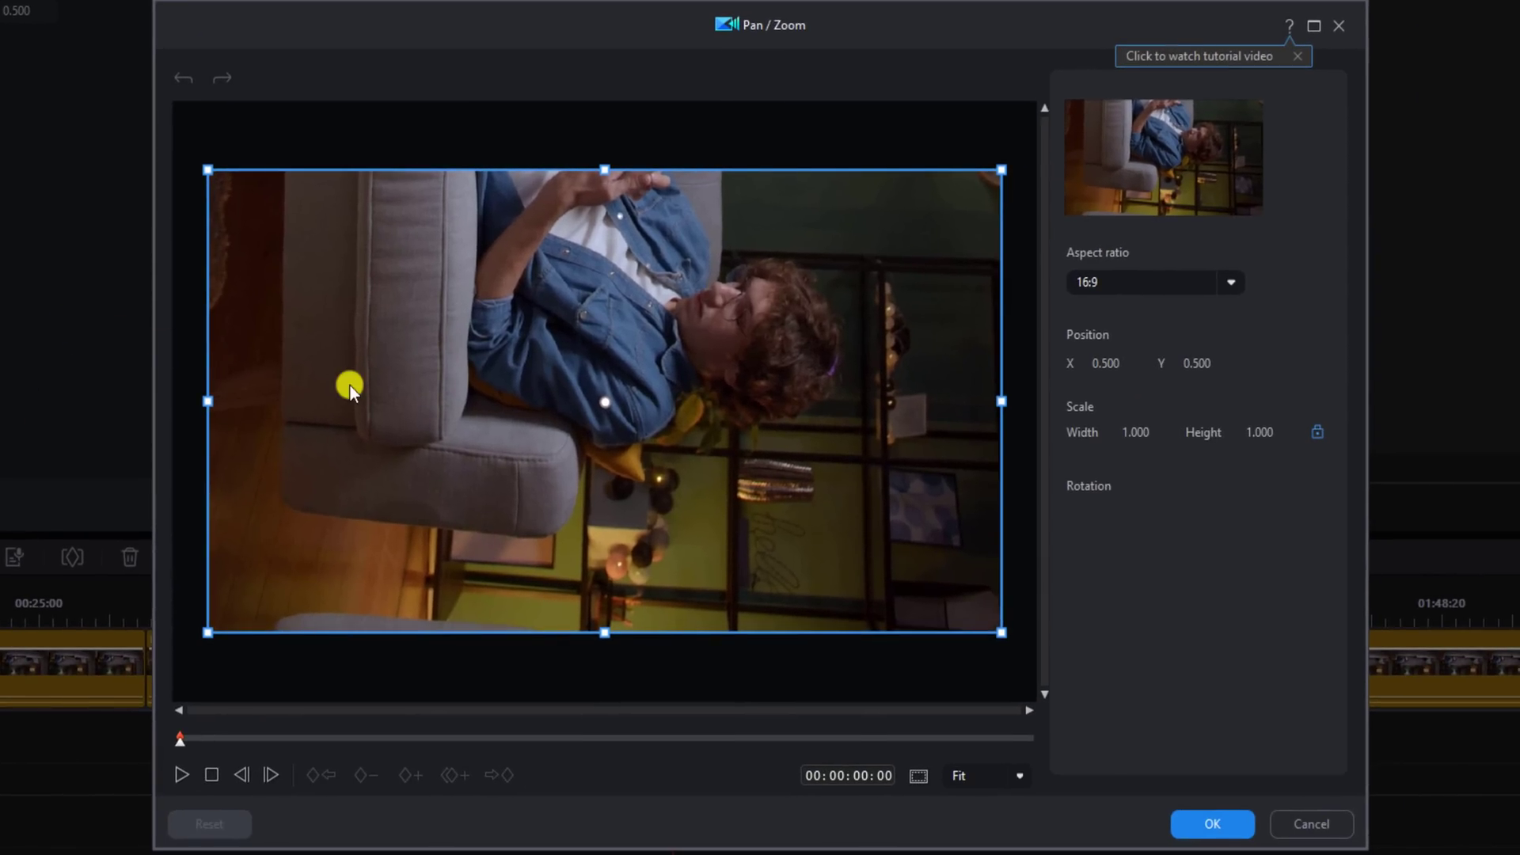
Step: Dismiss the tutorial tip and set the Pan / Zoom framing rotation to 90 degrees
click(535, 363)
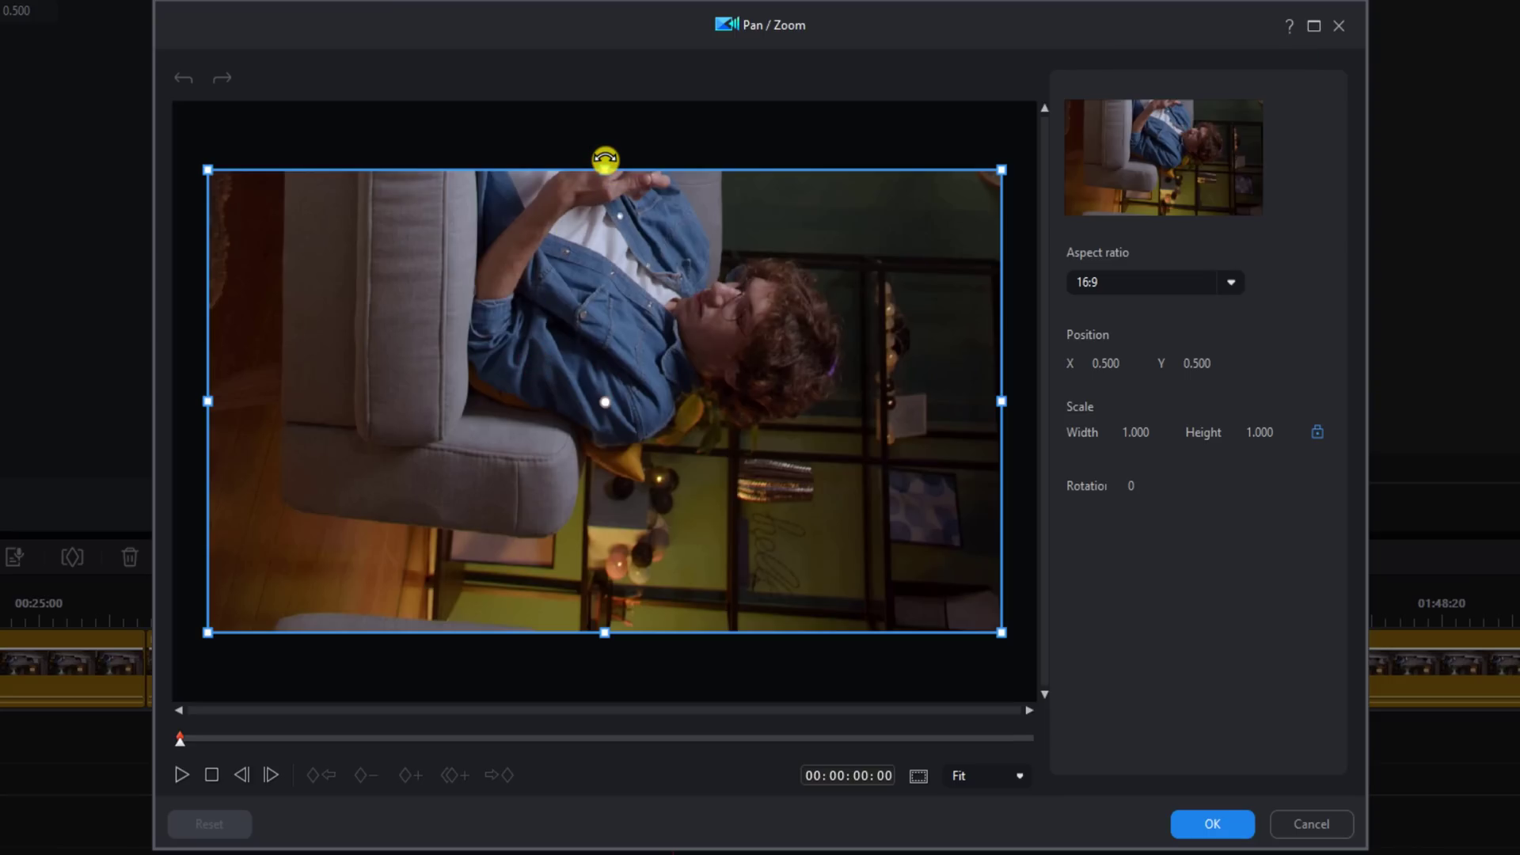
mouse_move(606, 160)
mouse_down()
mouse_move(652, 156)
mouse_move(584, 156)
mouse_move(602, 159)
mouse_up()
double_click(1133, 486)
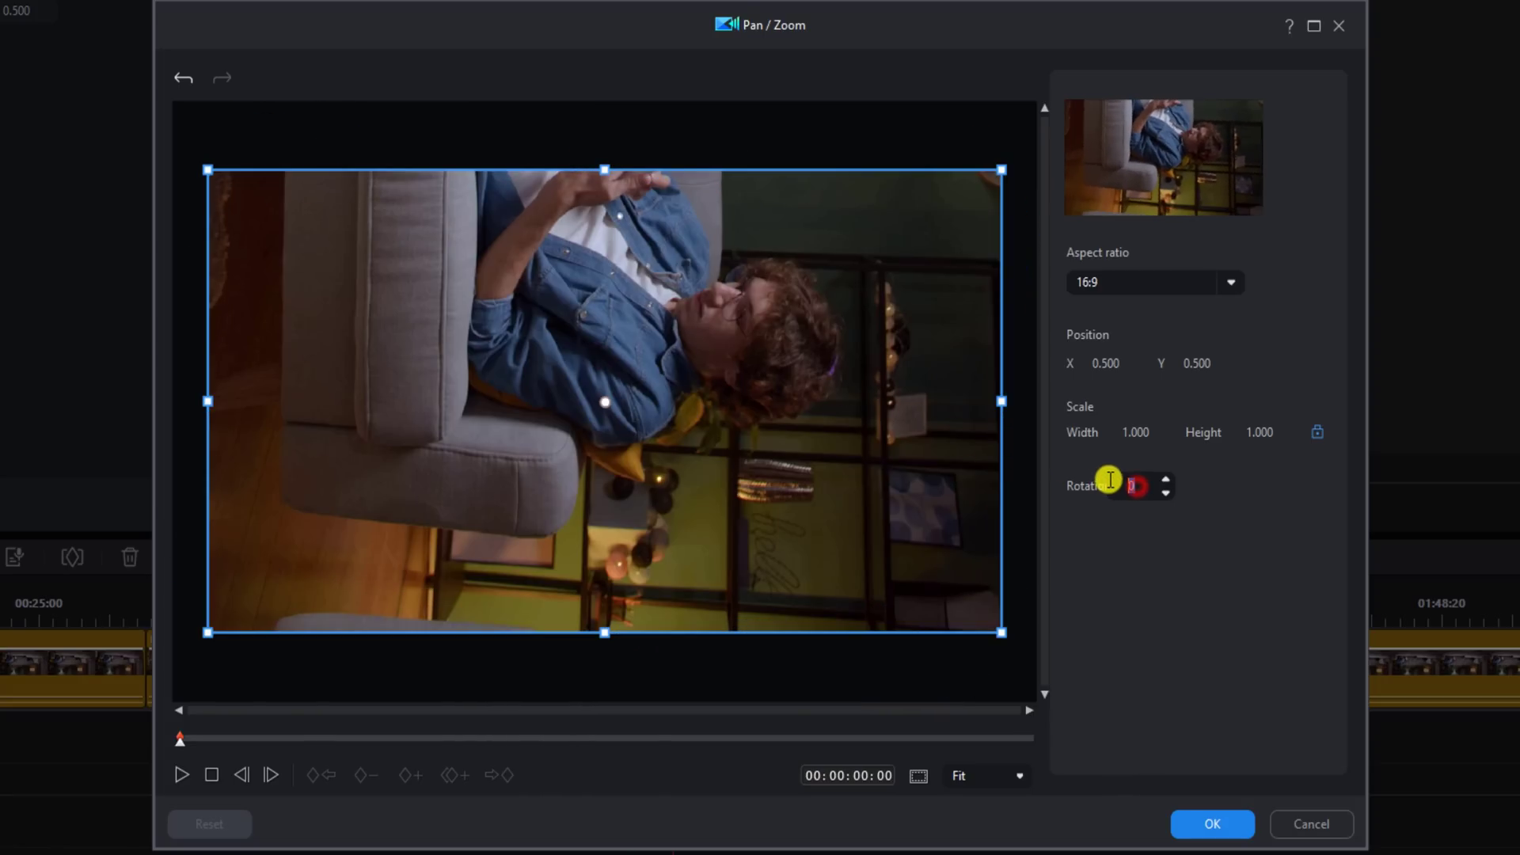
text(90)
key(Return)
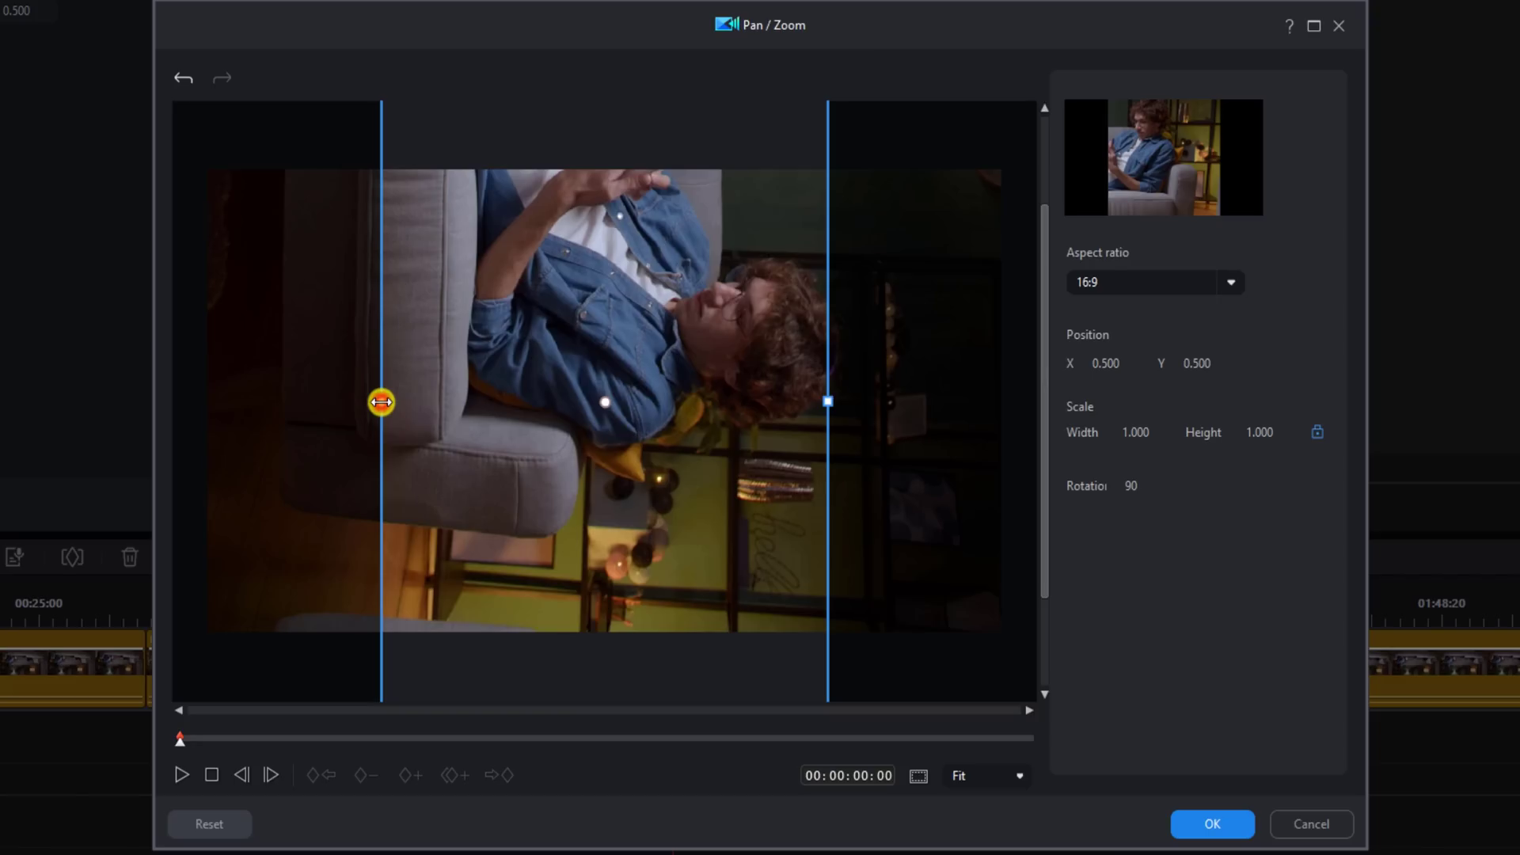
Step: Shrink the framing box to 0.563 scale, set Position X to 0.650, and apply with OK
drag(381, 402, 478, 411)
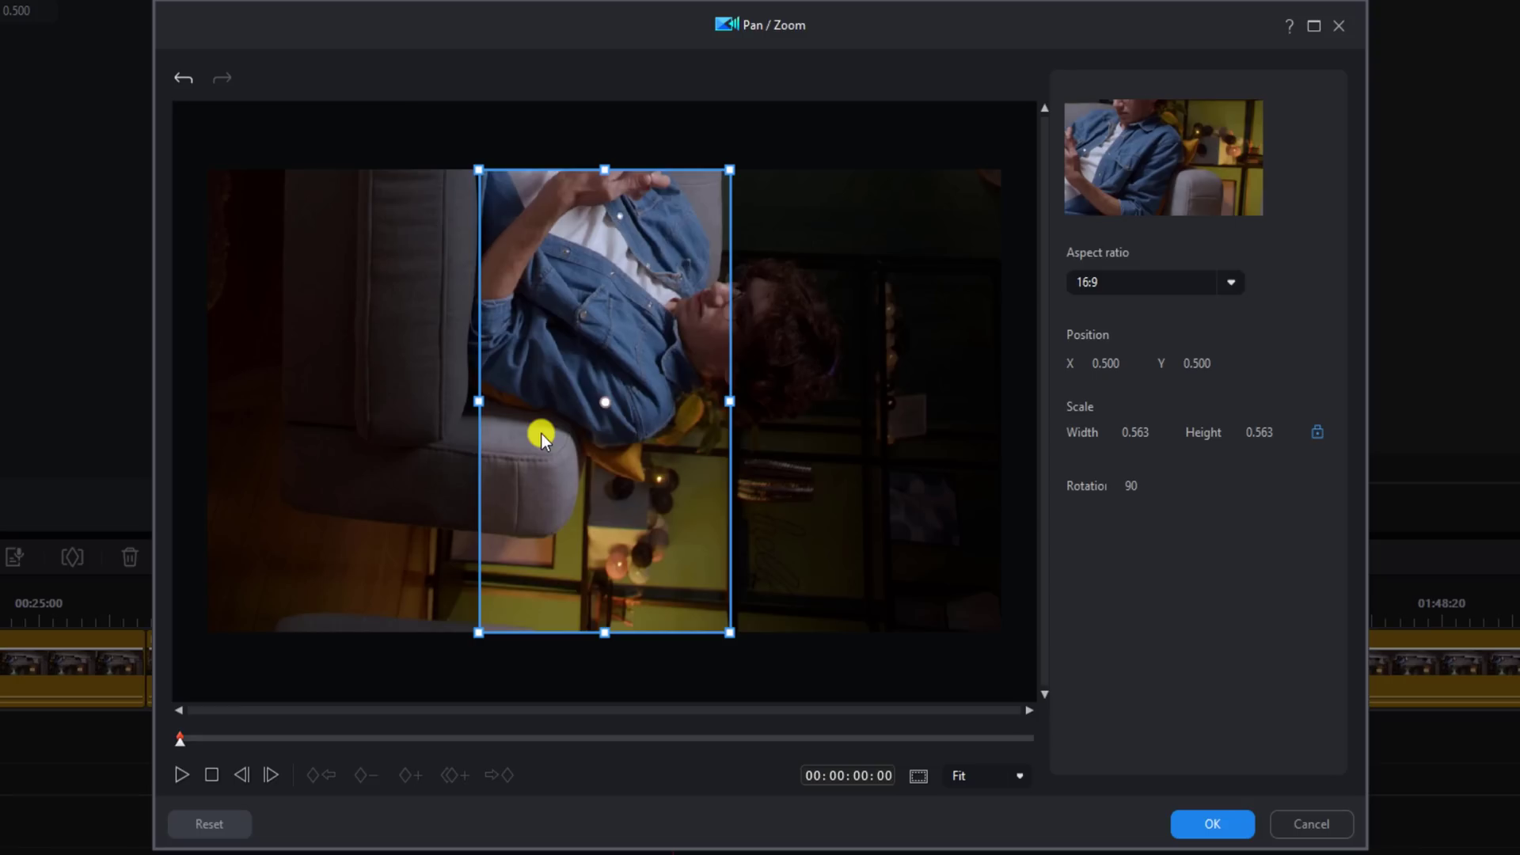
drag(1125, 369, 1033, 363)
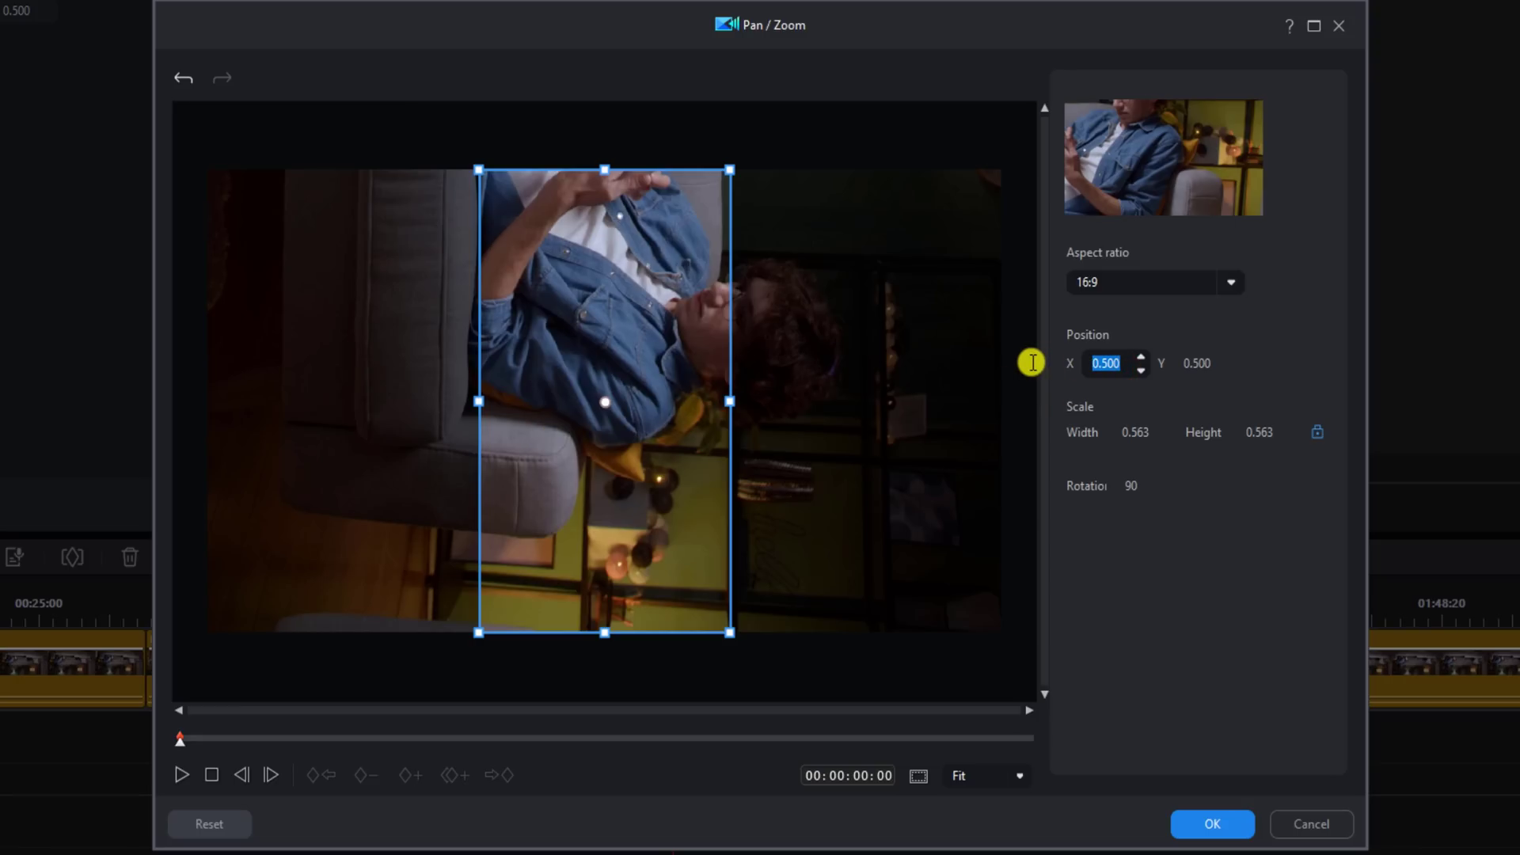
text(0.650)
key(Return)
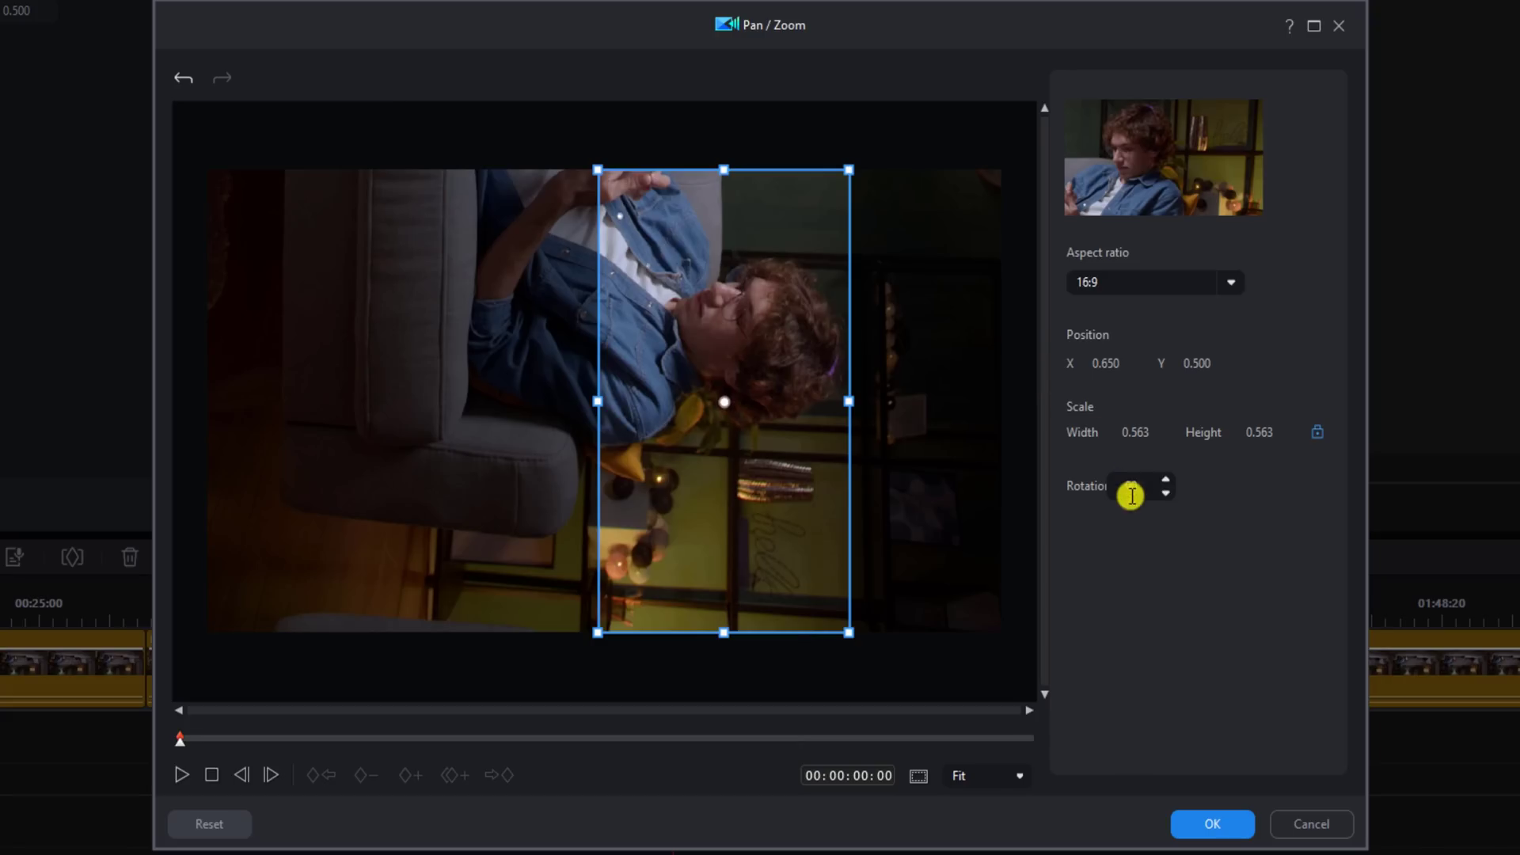
click(1224, 830)
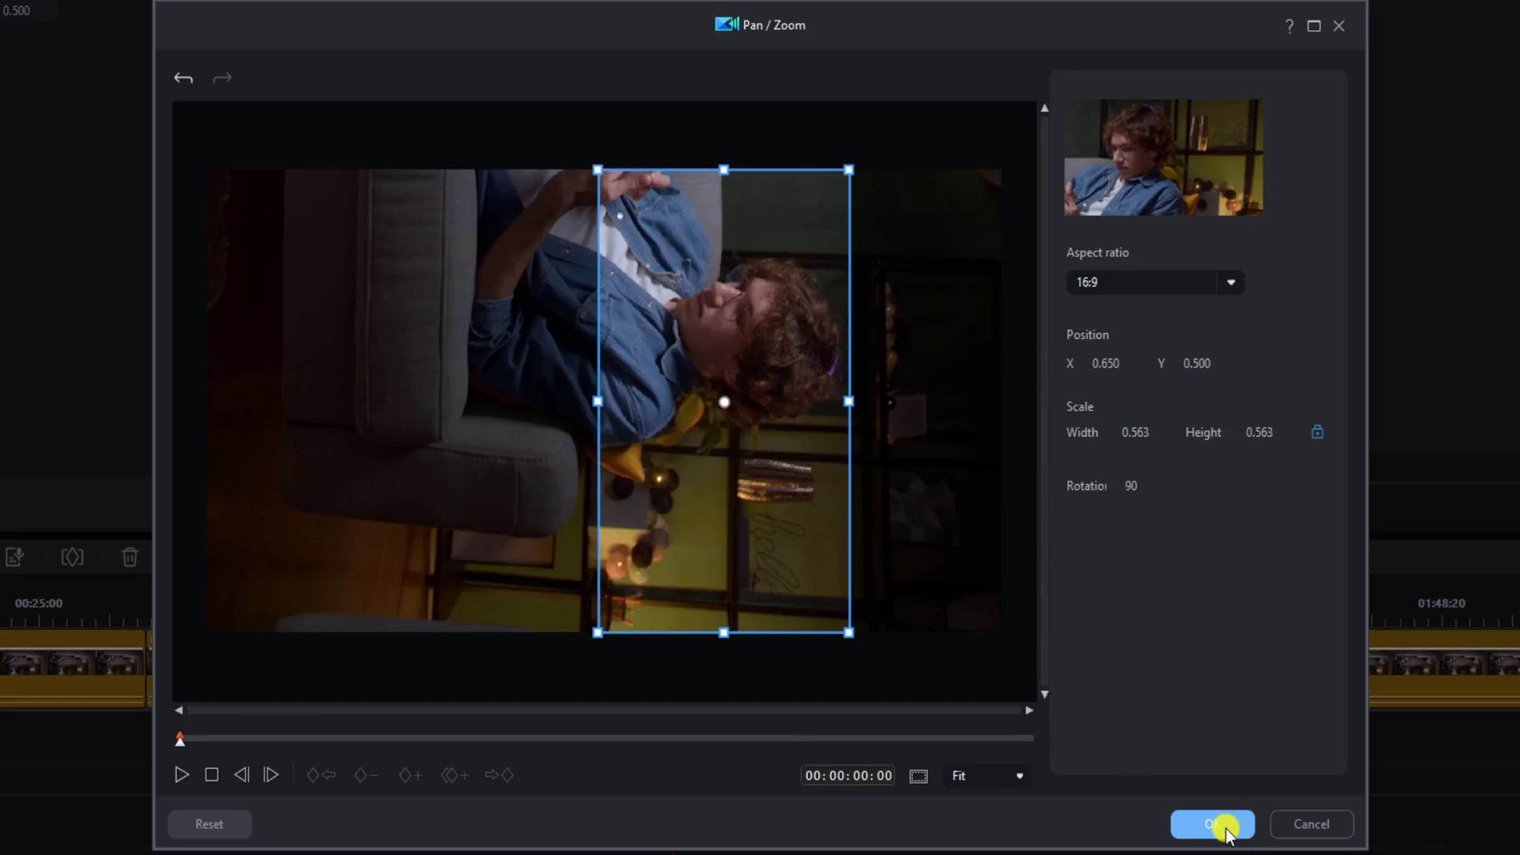
click(1225, 831)
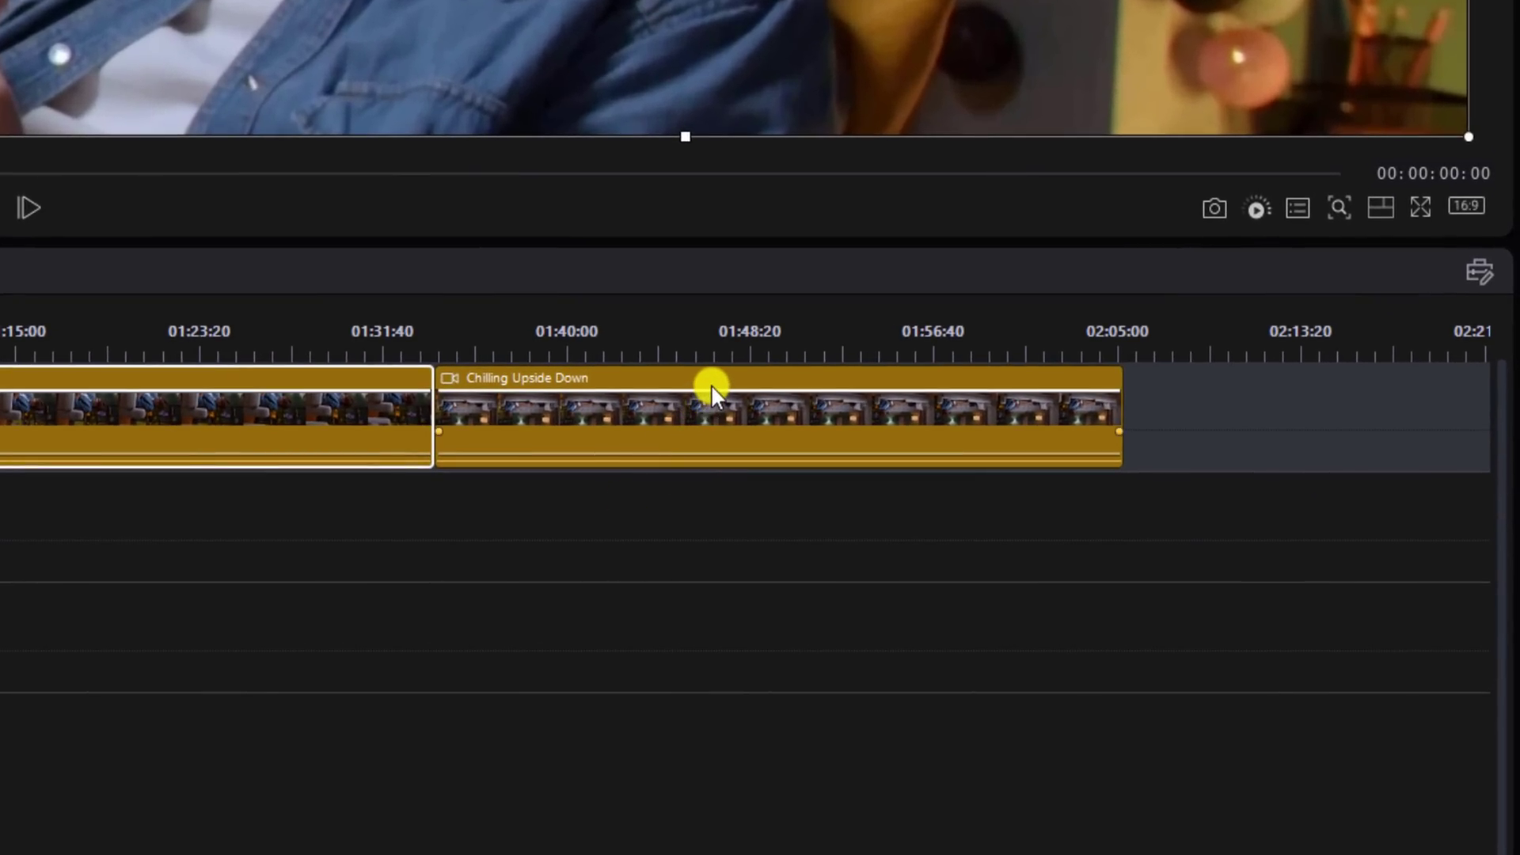
Step: Select the last Chilling Upside Down clip and open its Crop / Rotate window
click(711, 383)
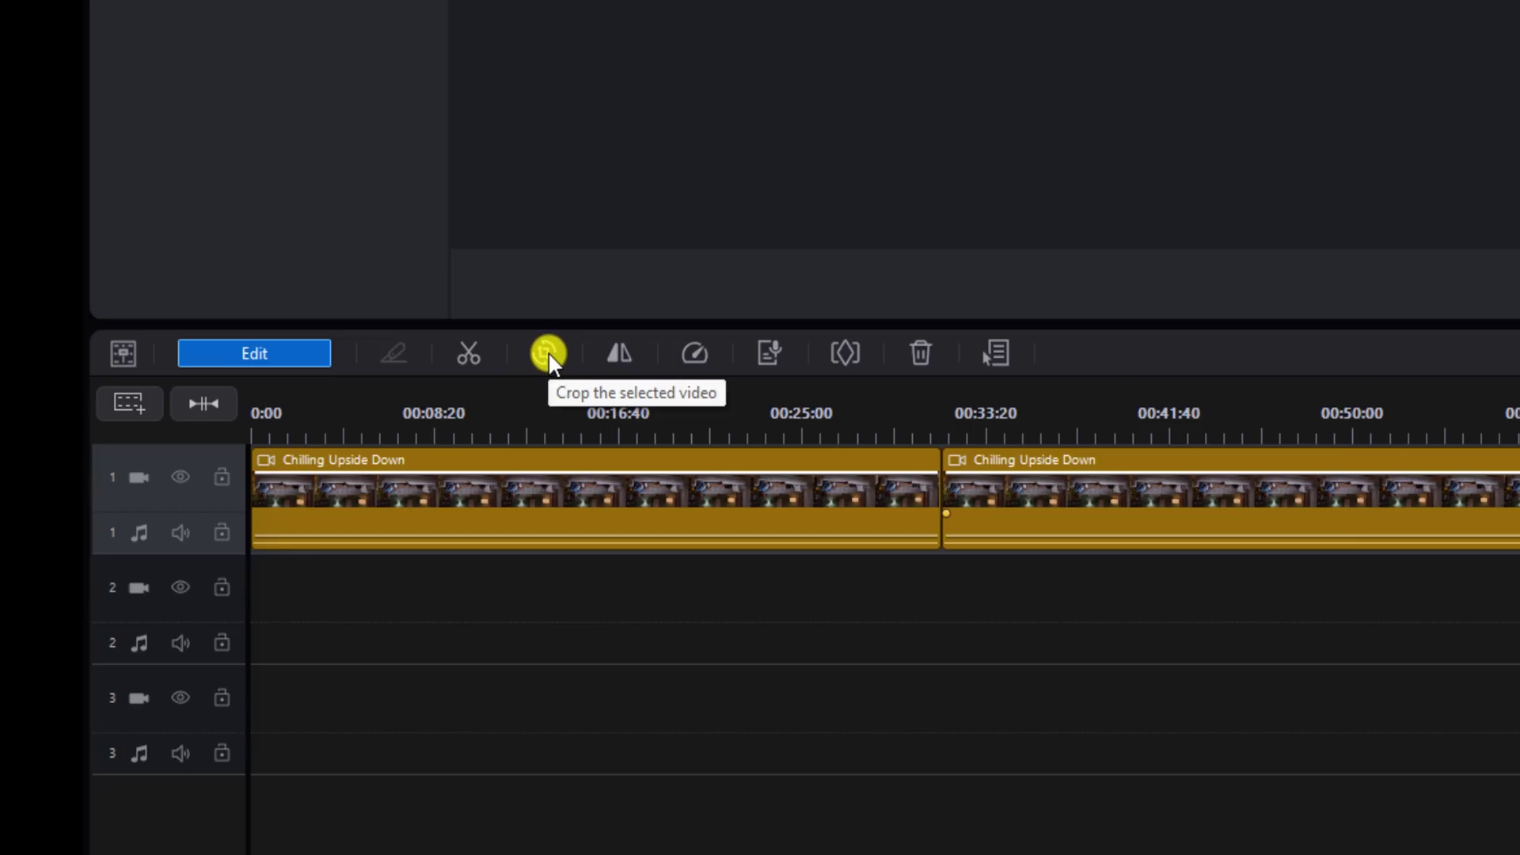
click(548, 353)
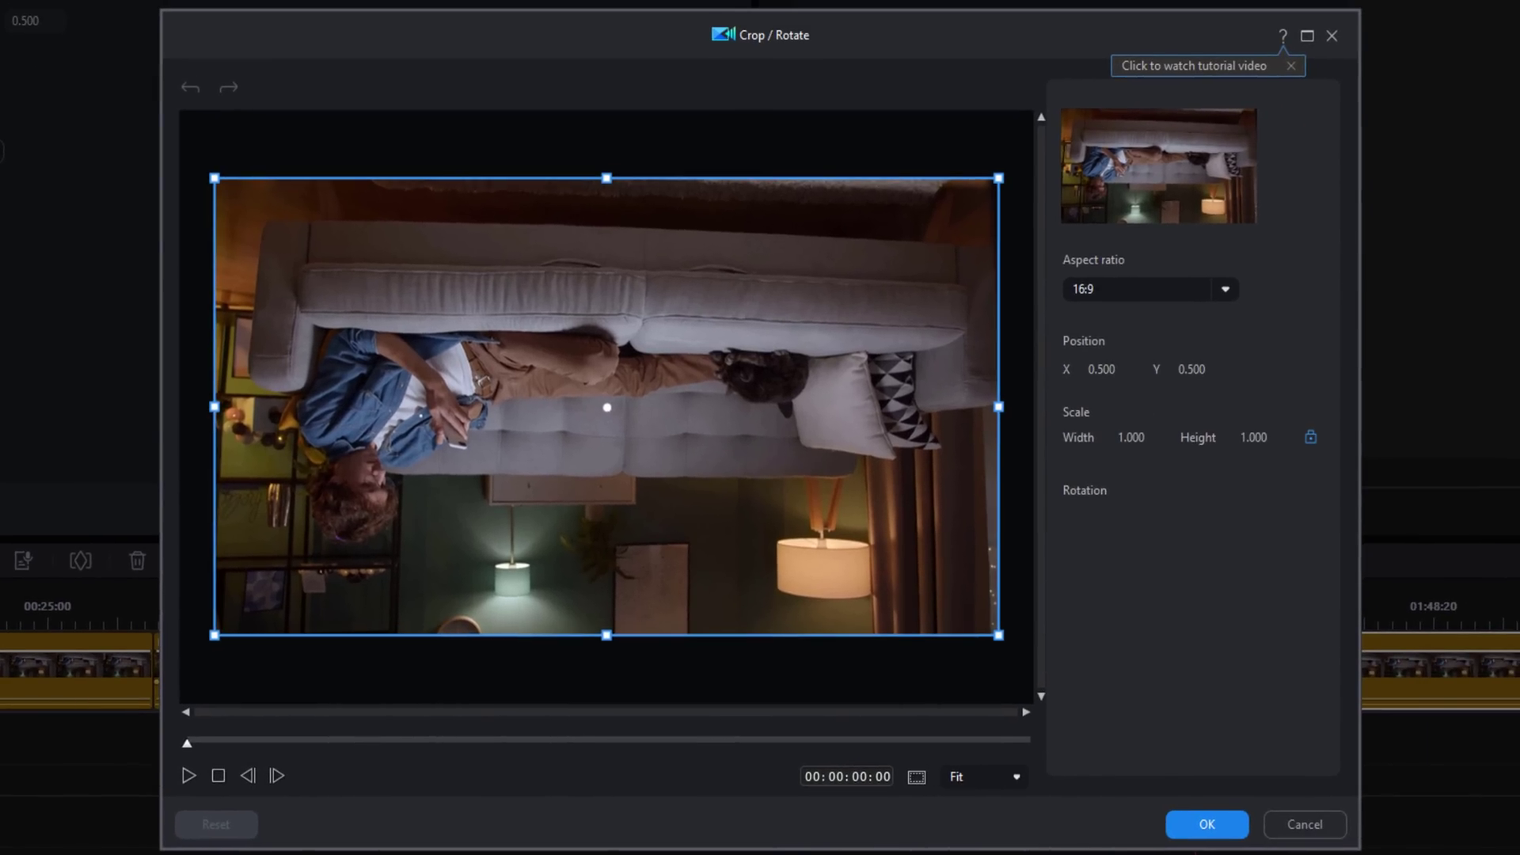